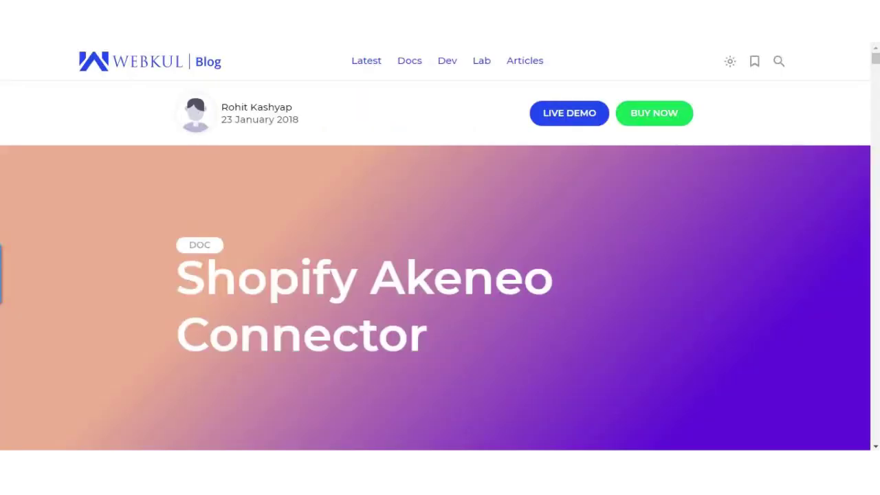
- Read the introduction of the Shopify Akeneo Connector documentation on the Webkul blog
scroll(499, 346, "down", 3)
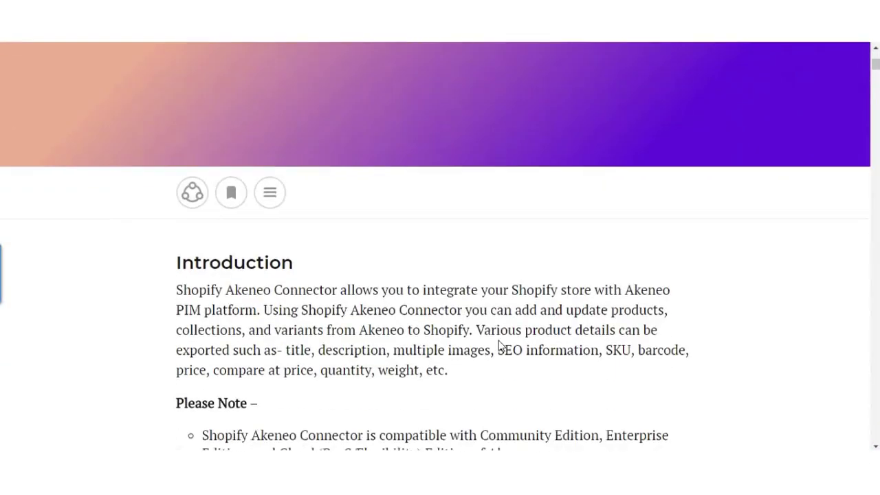
scroll(500, 339, "down", 2)
scroll(500, 344, "up", 3)
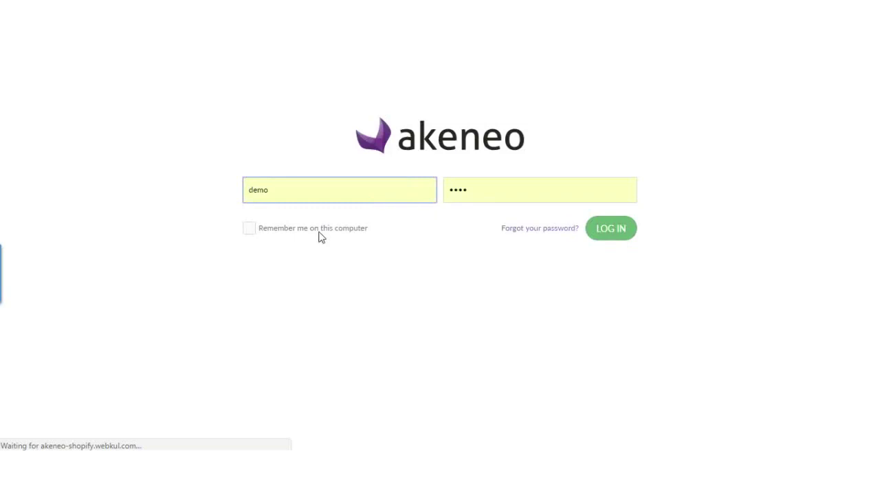
- Switch to the Akeneo login page and log in as demo with the computer remembered
left_click(250, 231)
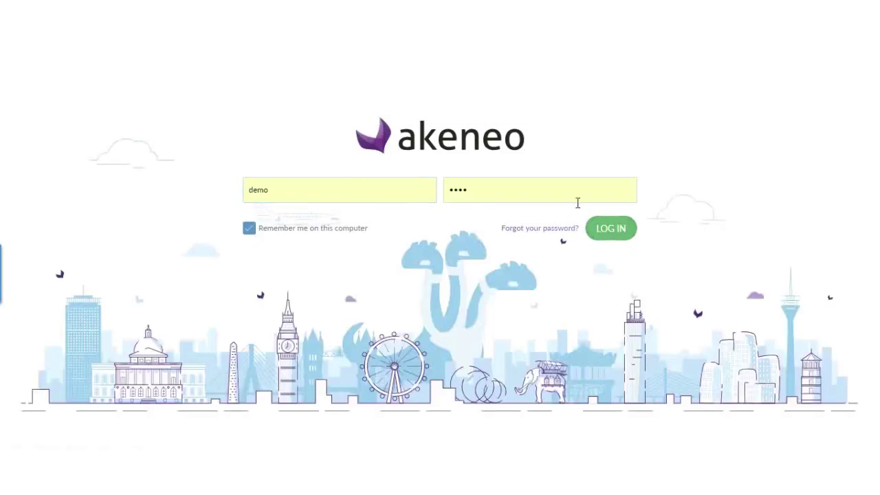
left_click(611, 232)
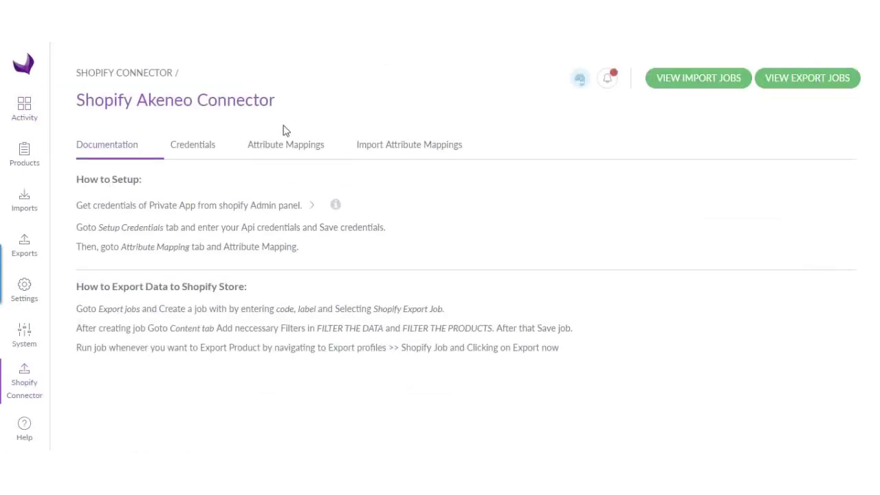
- Open the Shopify connector's credentials and examine the attribute mappings from the Name field to the URL and handle field
left_click(209, 152)
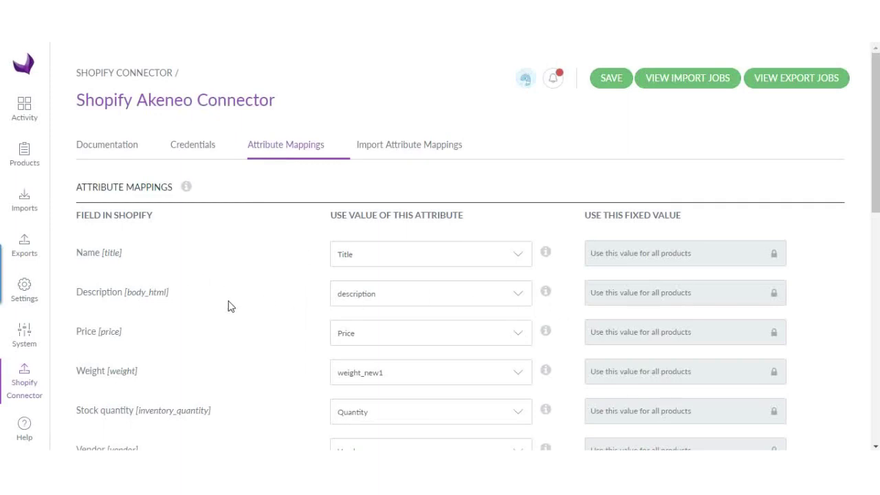
scroll(231, 307, "down", 1)
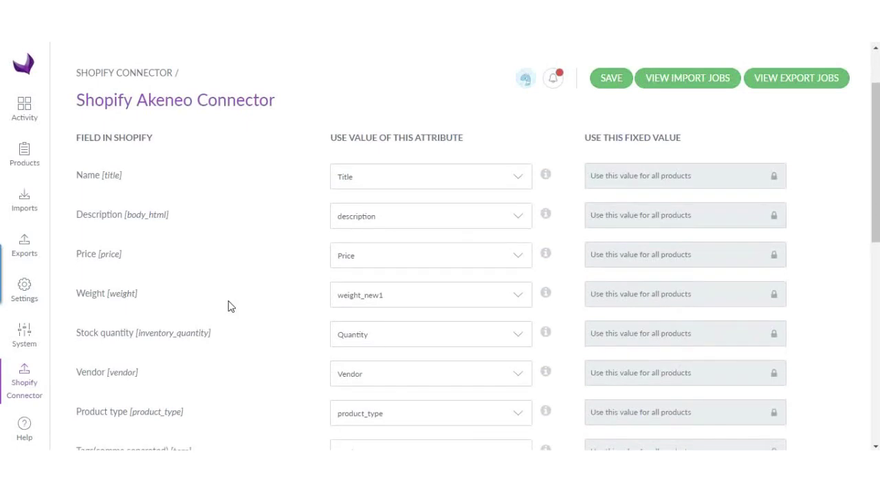
scroll(231, 307, "down", 2)
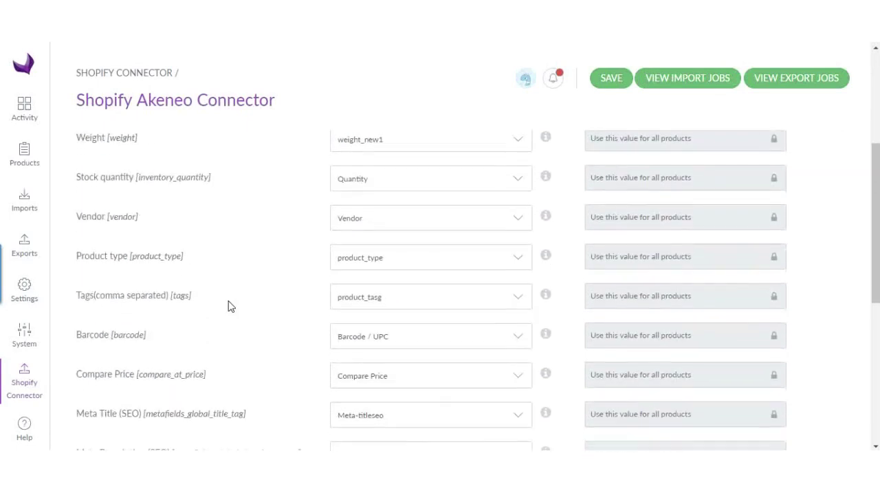
scroll(231, 306, "down", 1)
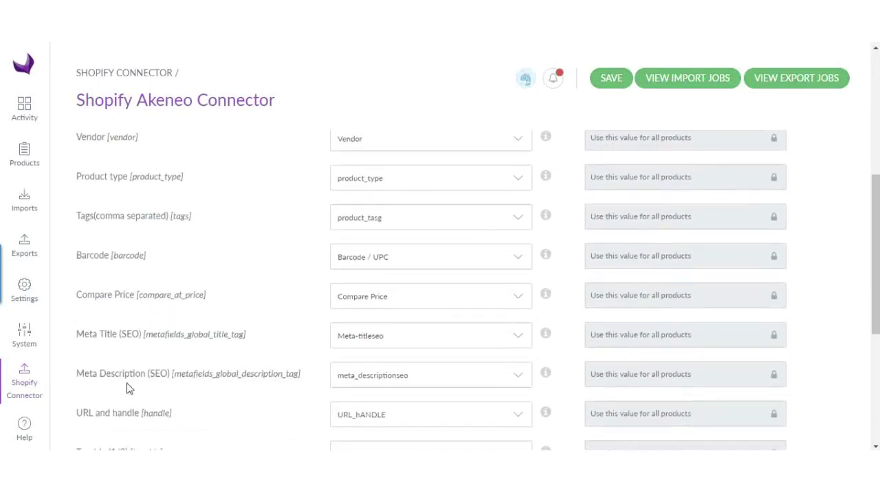
scroll(127, 389, "up", 4)
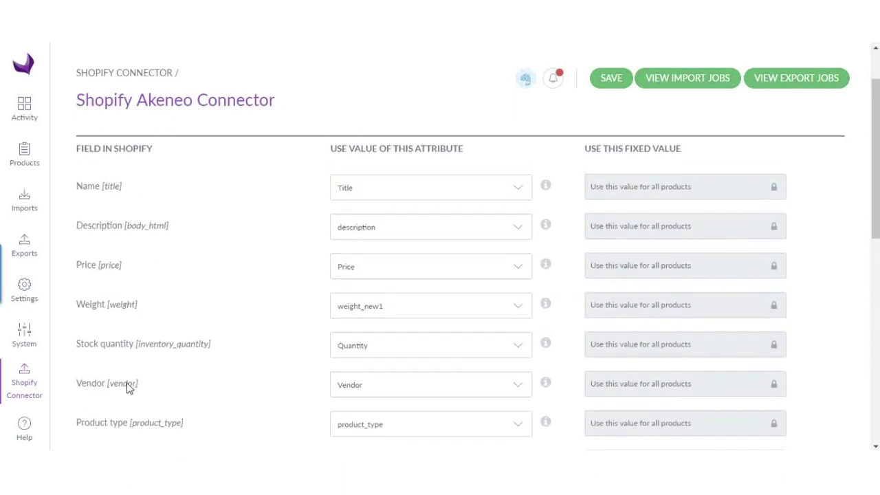
- Map the Shopify Name [title] field to the Akeneo attribute Title
left_click(468, 209)
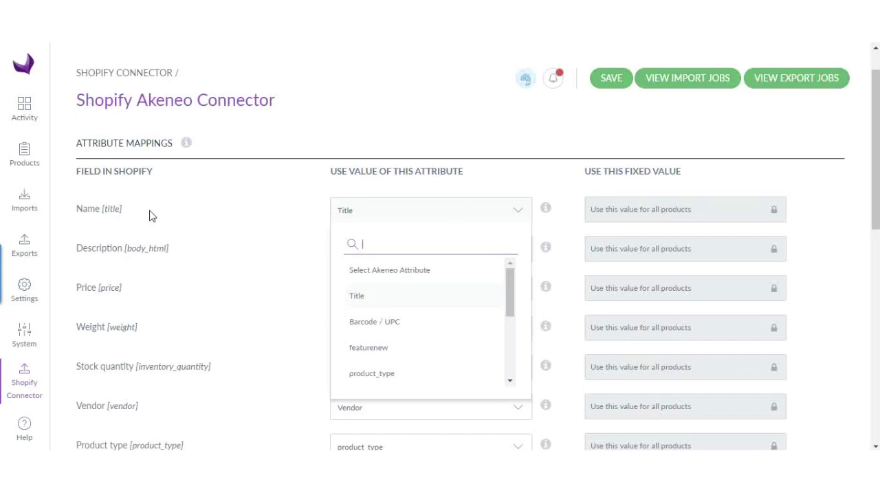
left_click(115, 214)
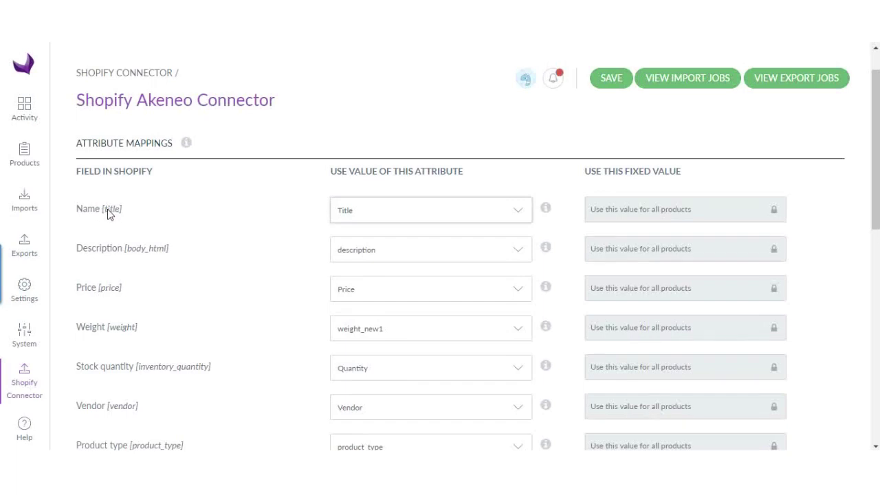
left_click(452, 215)
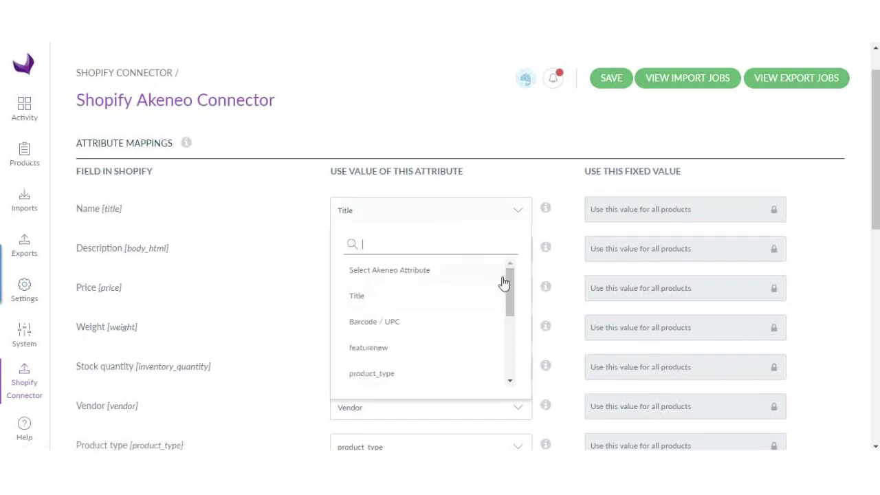
mouse_move(510, 289)
left_mouse_down()
mouse_move(511, 335)
mouse_move(513, 277)
left_mouse_up()
left_click(365, 297)
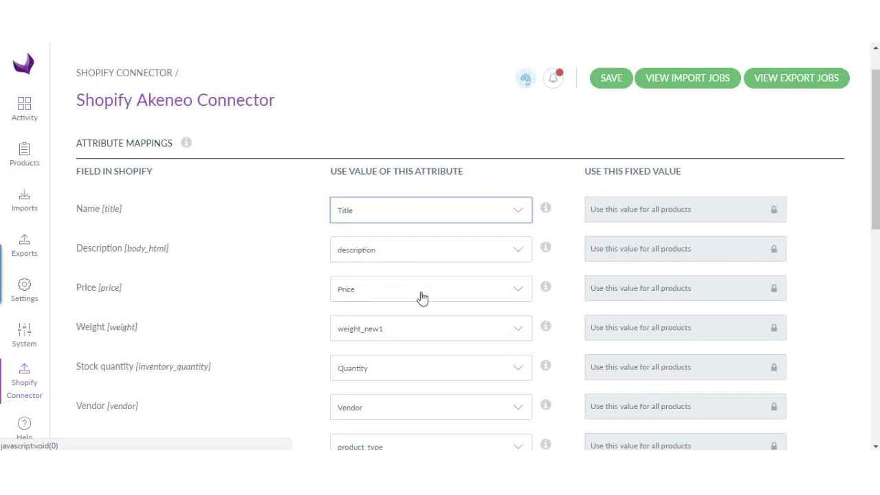
- Examine the remaining Shopify field mappings, their fixed-value fields and the information hint for Weight
scroll(278, 313, "down", 1)
scroll(278, 313, "down", 3)
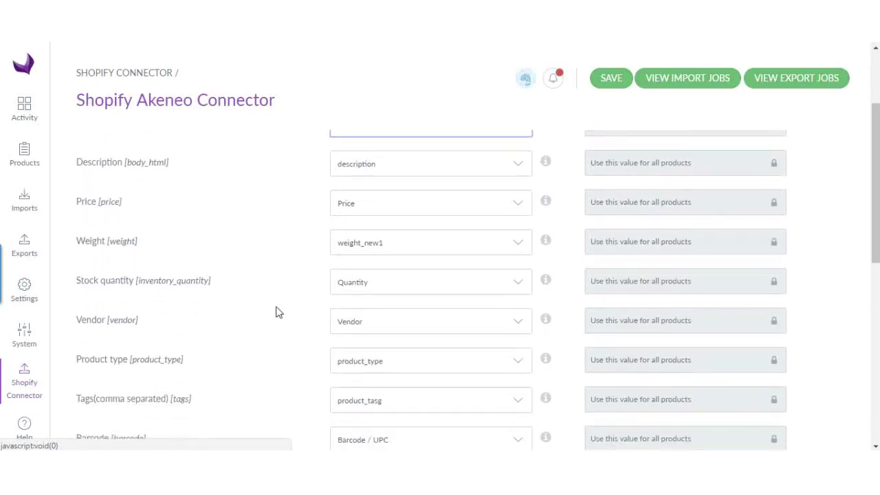
scroll(279, 313, "down", 2)
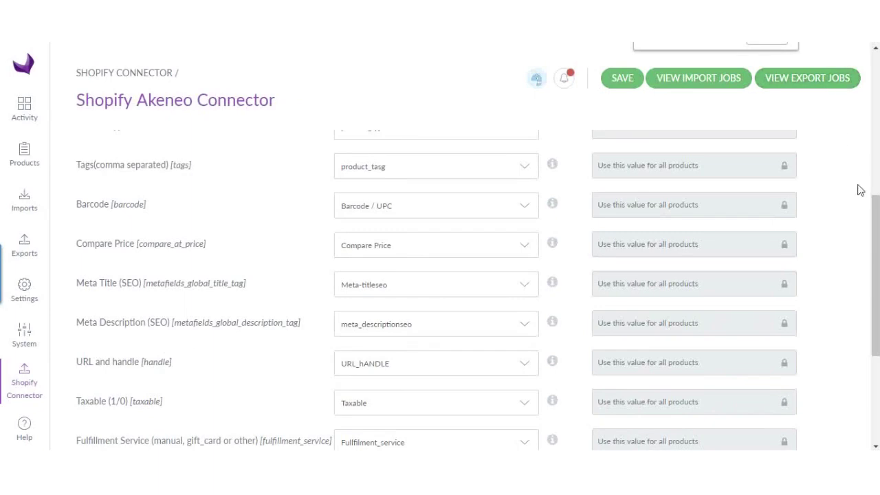
scroll(868, 209, "down", 3)
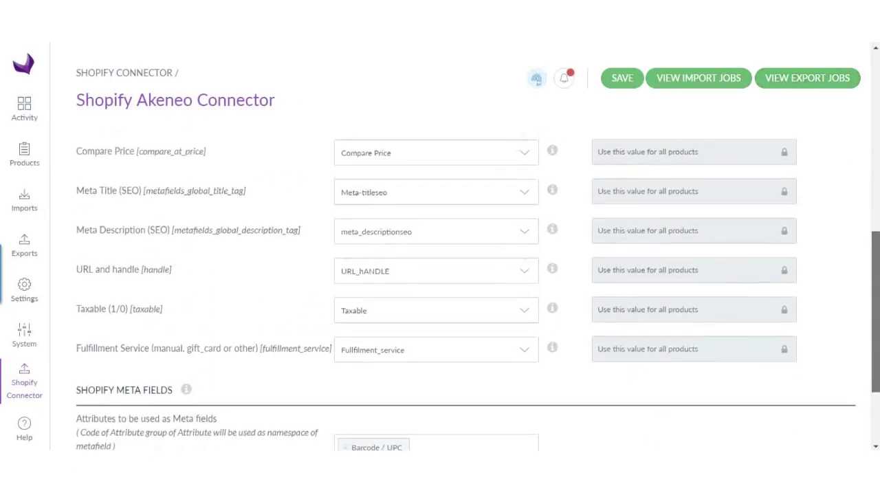
scroll(867, 210, "up", 1)
scroll(870, 102, "up", 5)
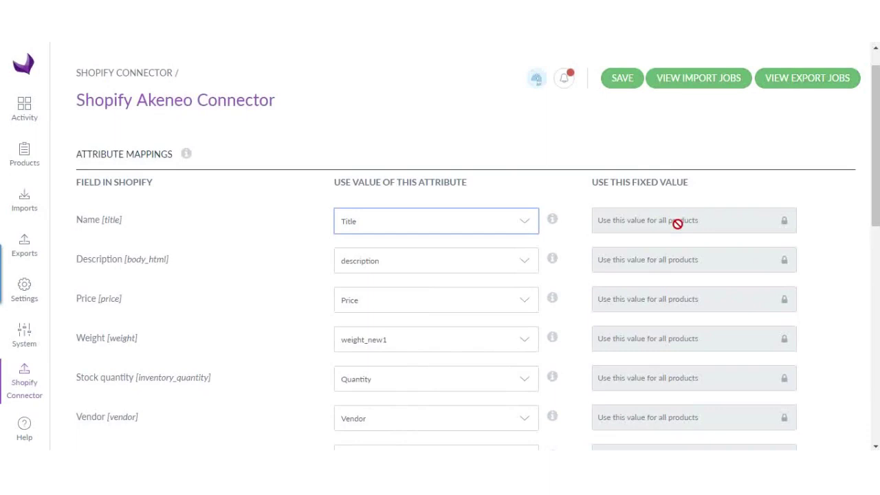
left_click(562, 207)
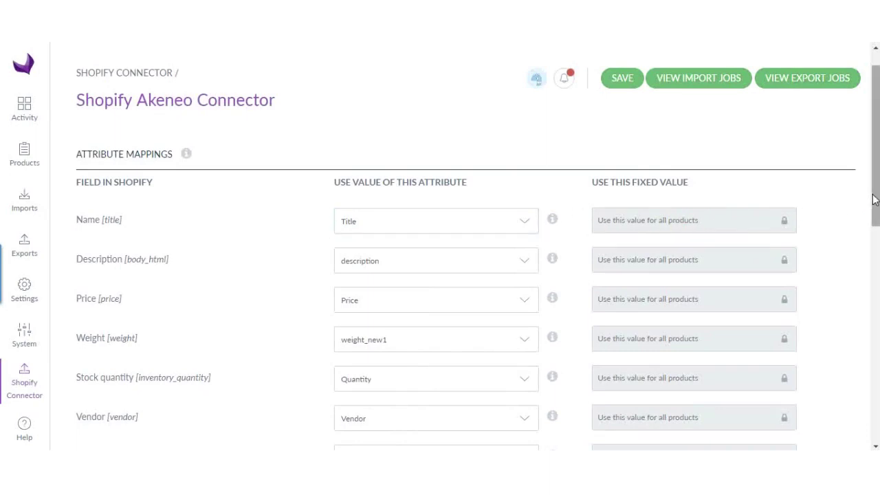
scroll(876, 200, "down", 2)
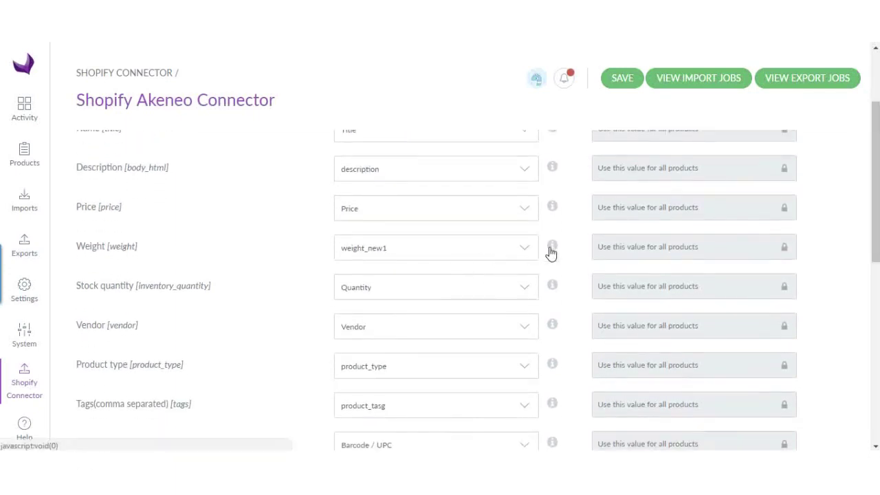
mouse_move(555, 251)
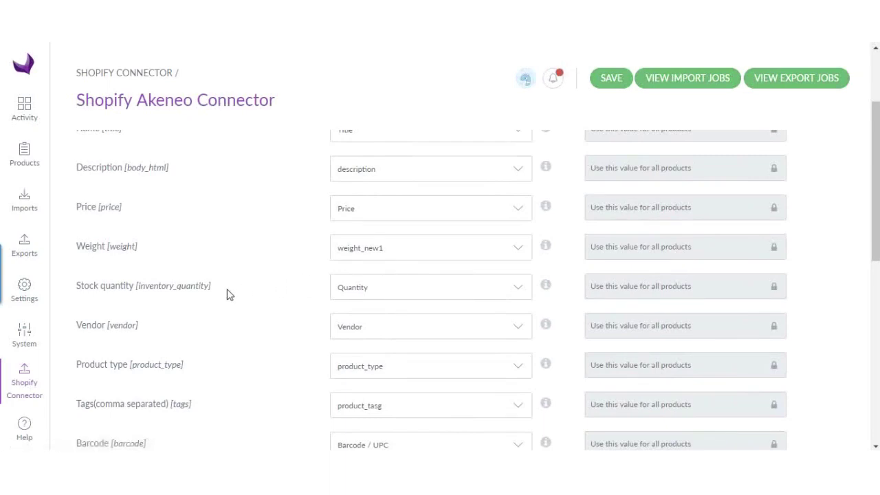
- Clear the Akeneo attribute for Stock quantity, set its fixed value to 100 for all products and save the mappings
left_click(385, 295)
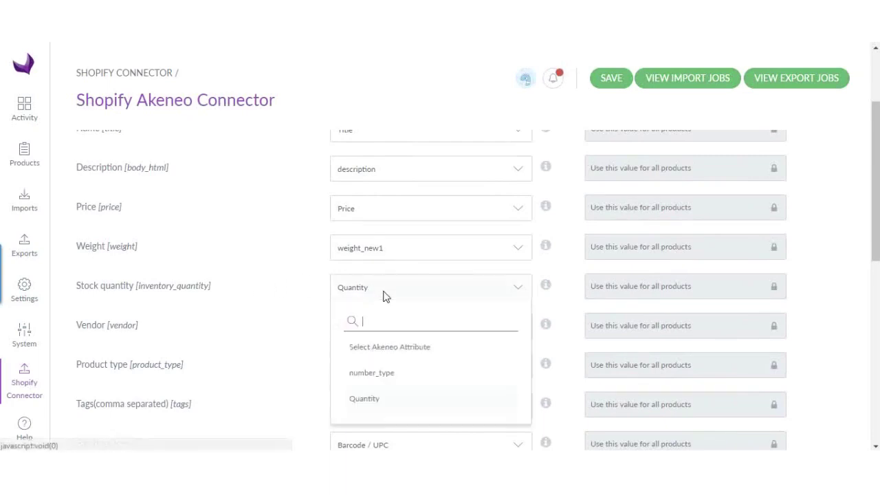
left_click(403, 352)
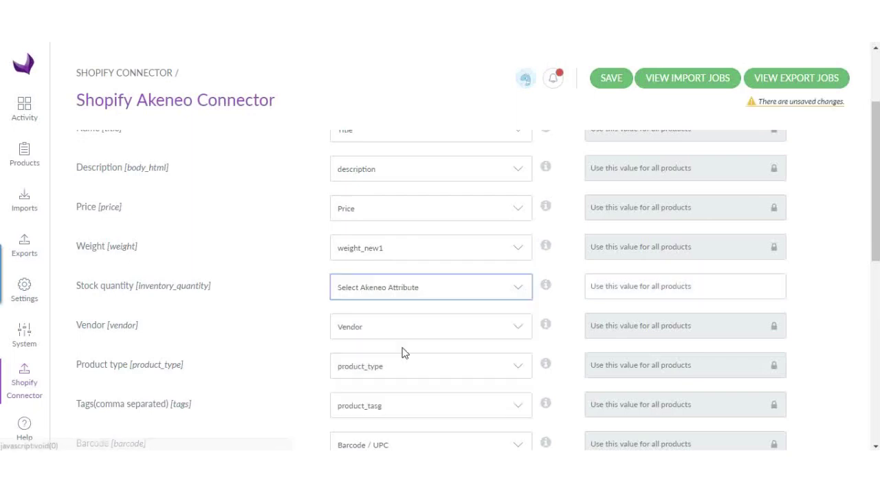
left_click(455, 293)
left_click(413, 346)
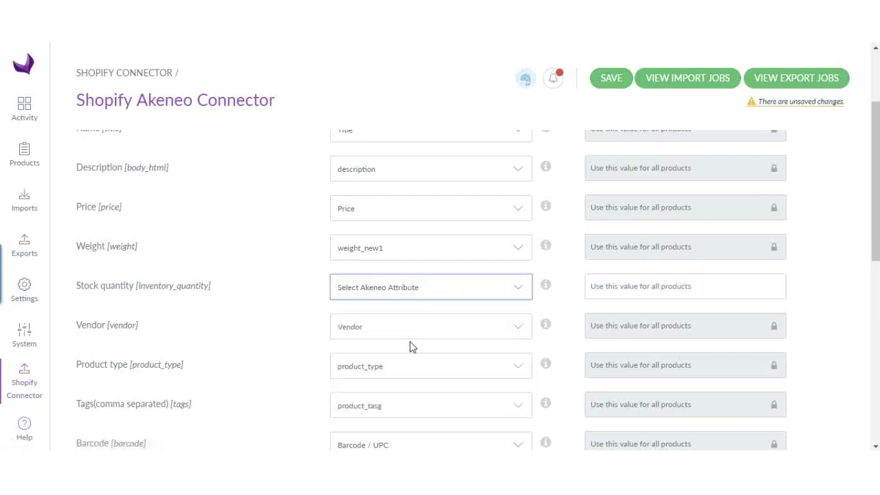
left_click(658, 284)
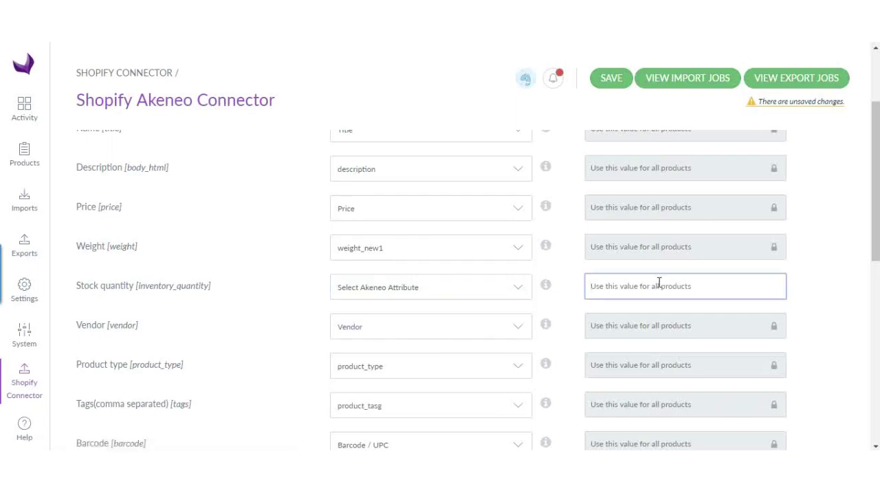
type("1")
left_click(840, 316)
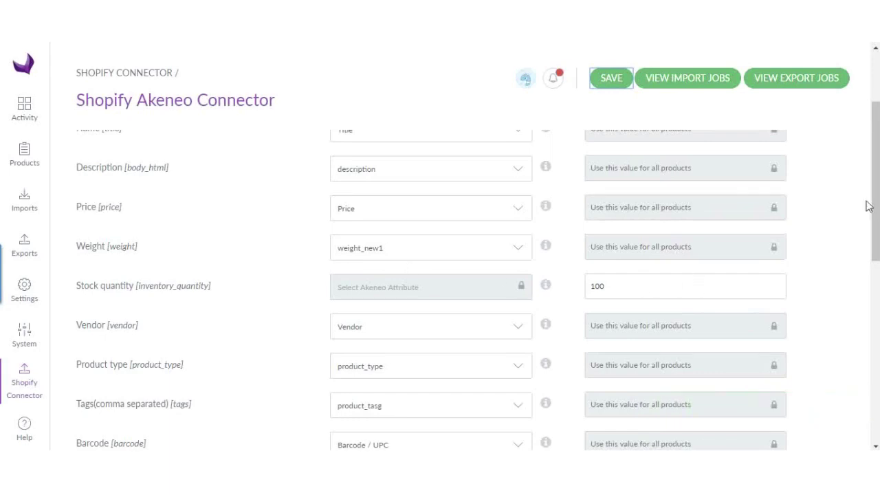
- Add the material attribute to the attributes used as Shopify meta fields
scroll(876, 206, "down", 1)
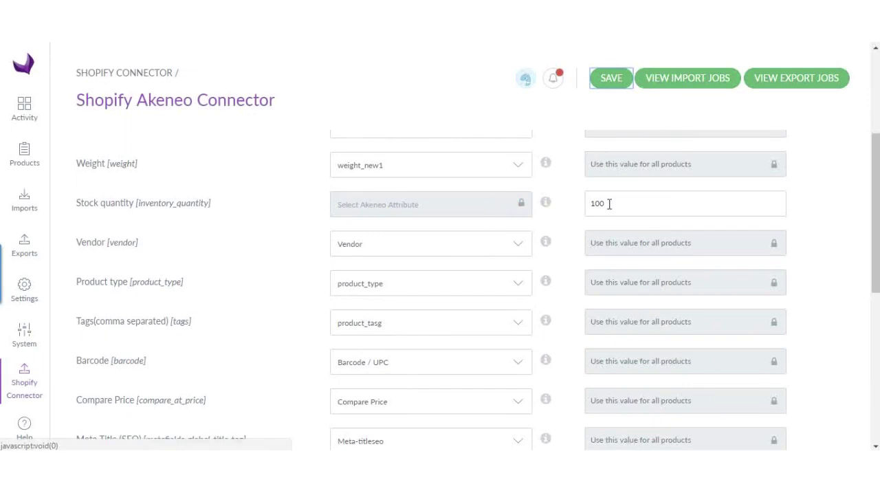
scroll(876, 206, "up", 2)
scroll(509, 236, "up", 1)
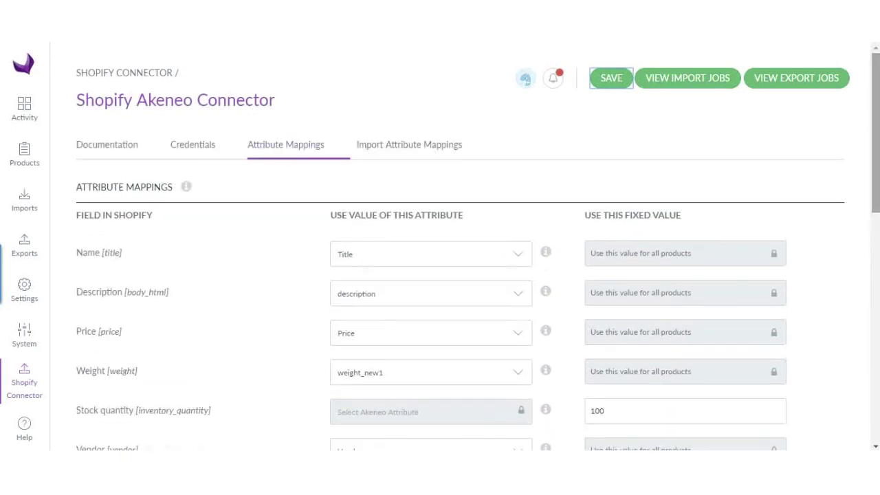
scroll(648, 251, "down", 1)
scroll(460, 283, "down", 4)
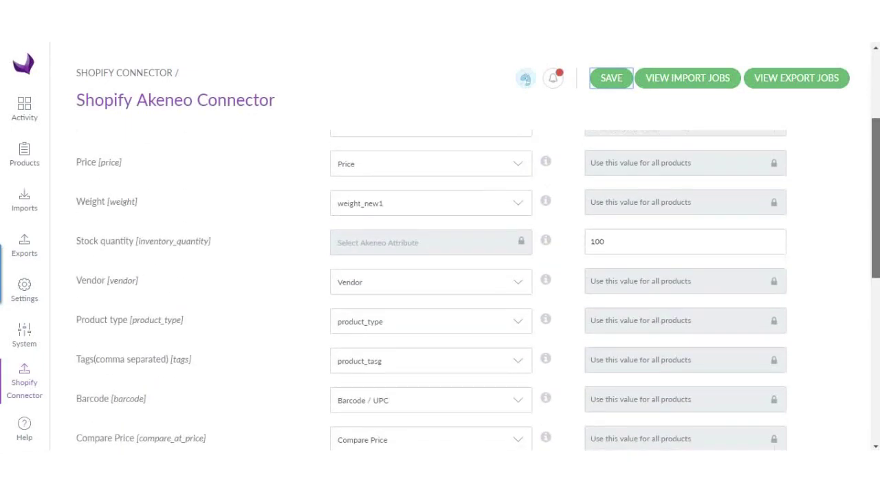
scroll(461, 289, "down", 3)
scroll(461, 289, "down", 1)
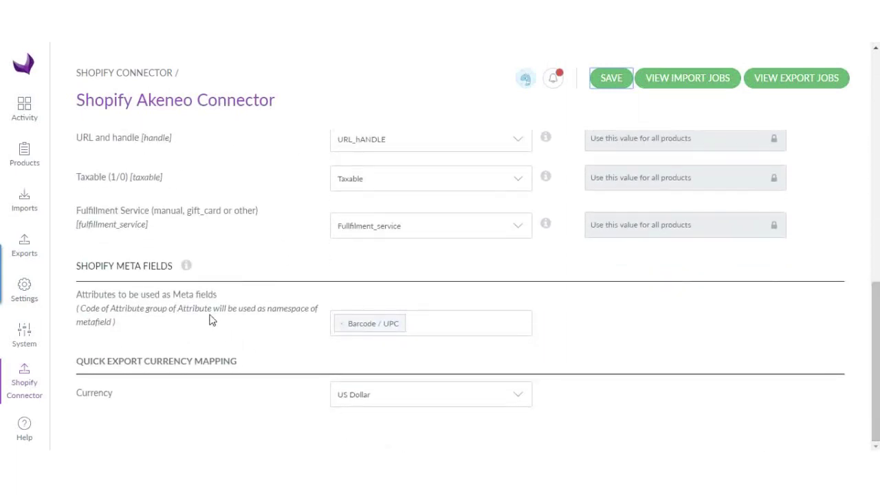
mouse_move(186, 266)
left_click(479, 329)
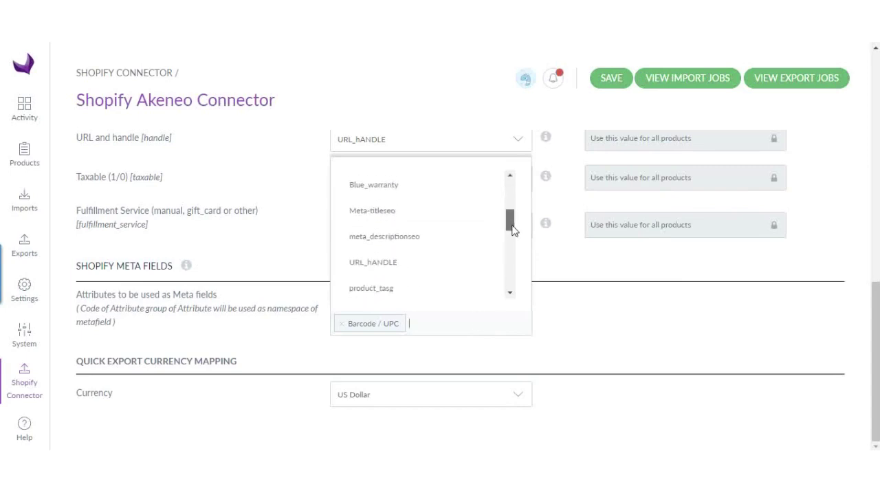
left_click_drag(512, 231, 517, 297)
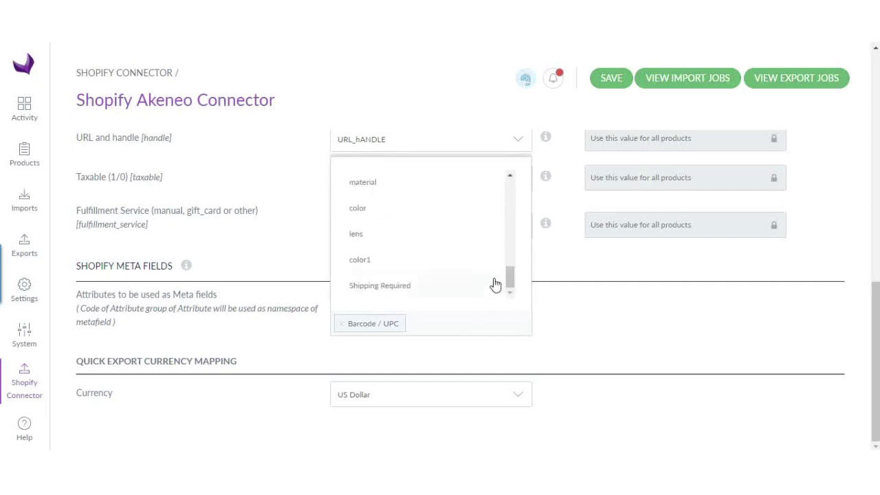
scroll(509, 287, "up", 3)
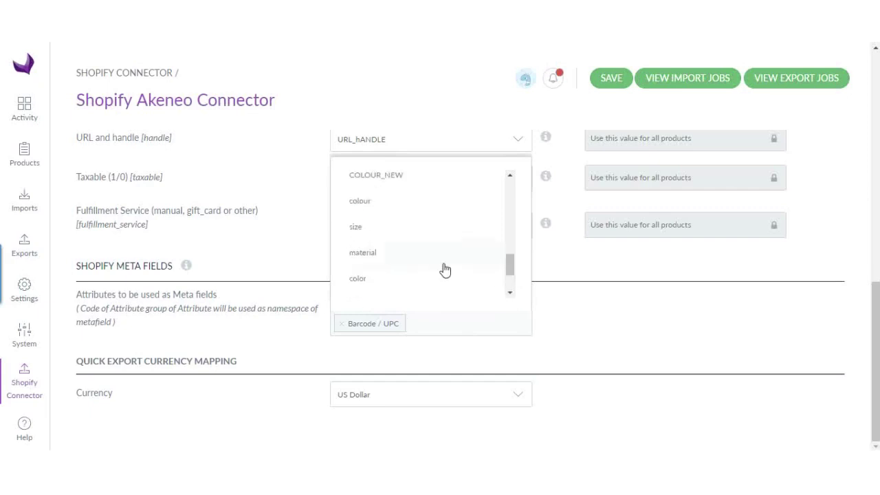
left_click(414, 256)
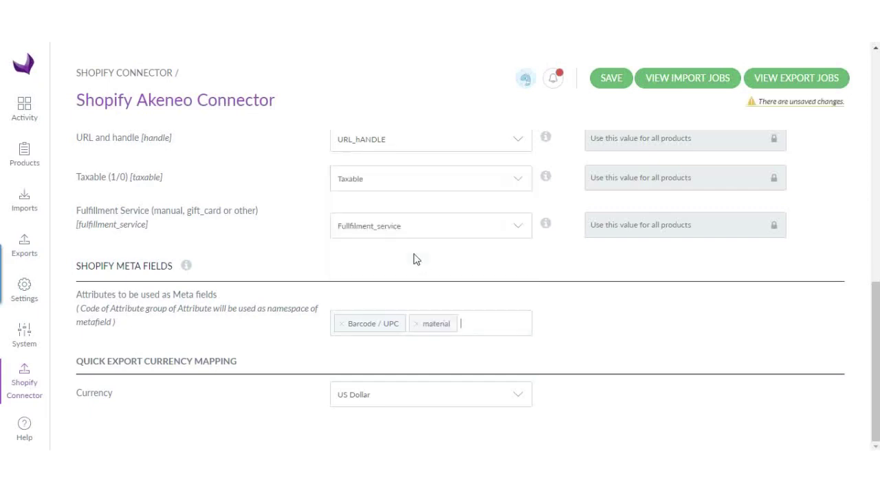
- Remove Barcode / UPC from the meta field attributes and look through the list of available attributes
left_click(343, 324)
left_click(408, 323)
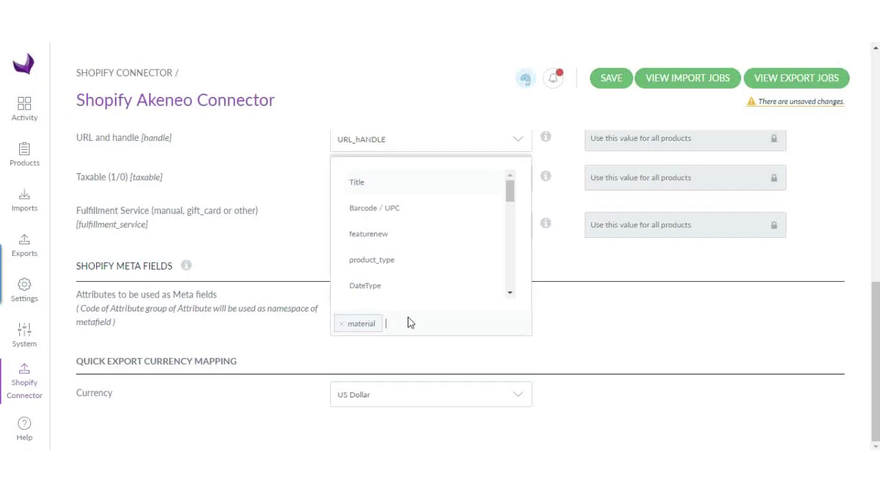
left_click_drag(513, 197, 524, 295)
left_click(604, 300)
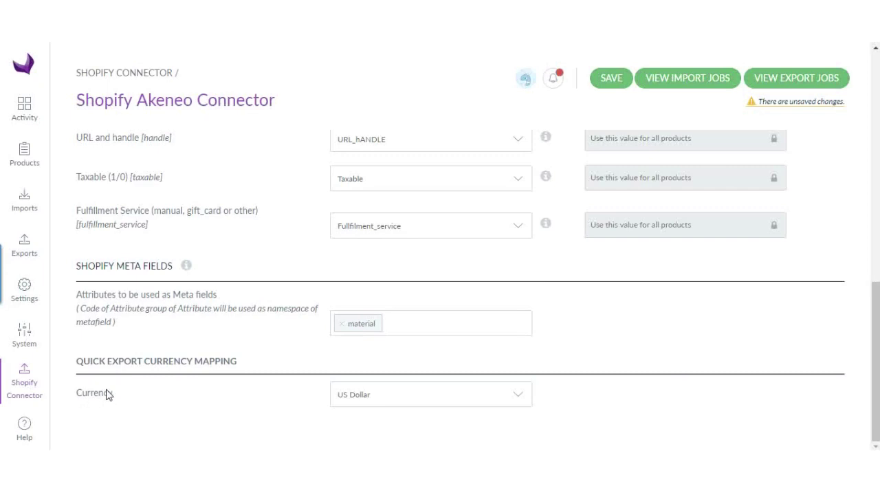
- Open the product list separately, select products new_essa-hat and 3423, and look at their quick export options
right_click(31, 164)
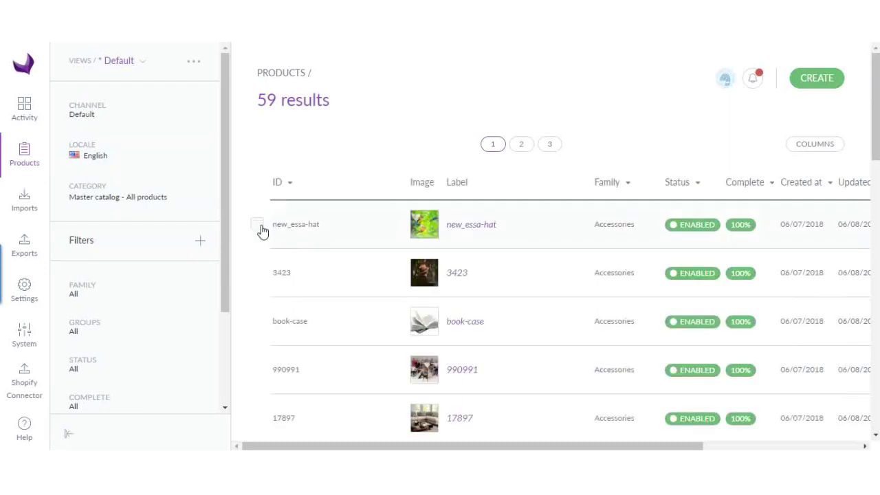
left_click(256, 227)
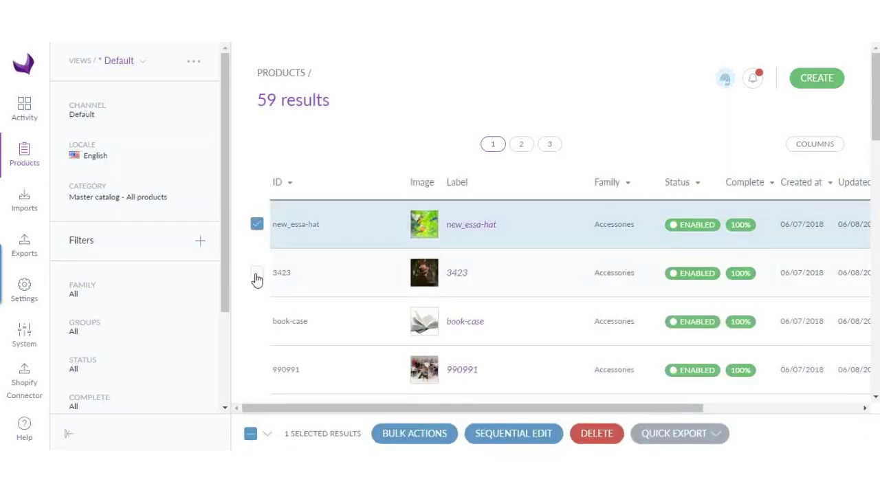
left_click(256, 274)
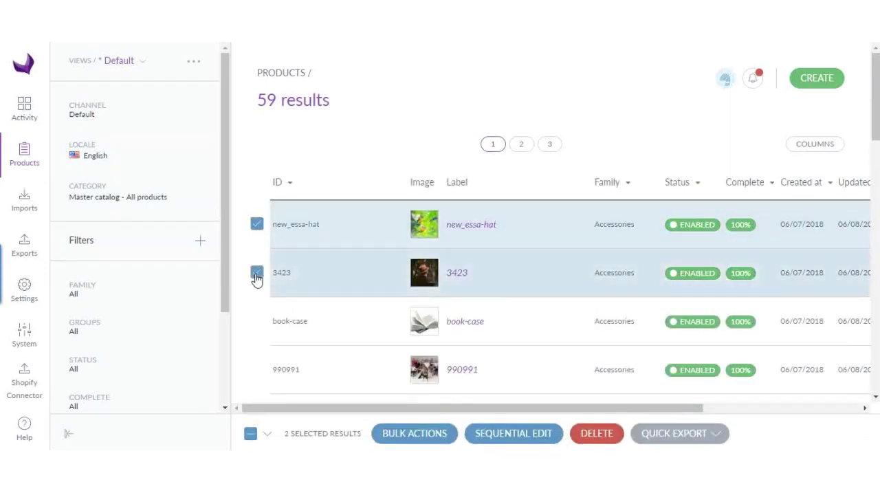
left_click(721, 441)
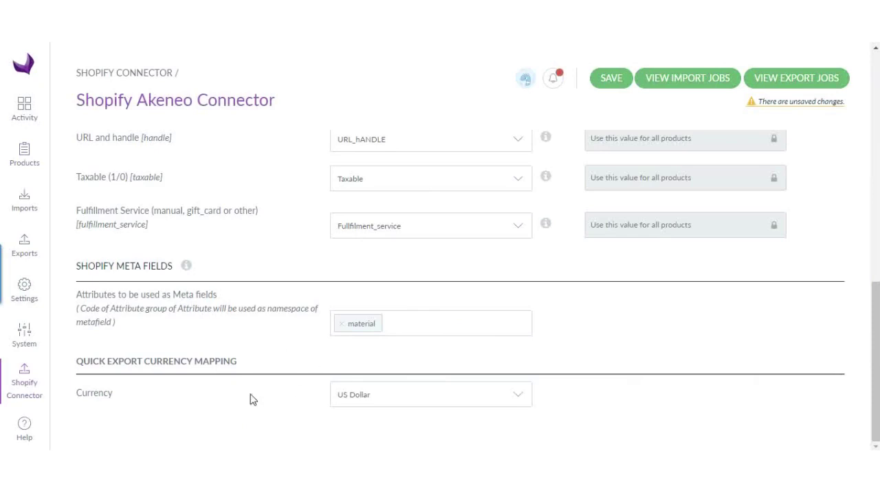
- Set the quick export currency to US Dollar and save the attribute mappings
left_click(364, 396)
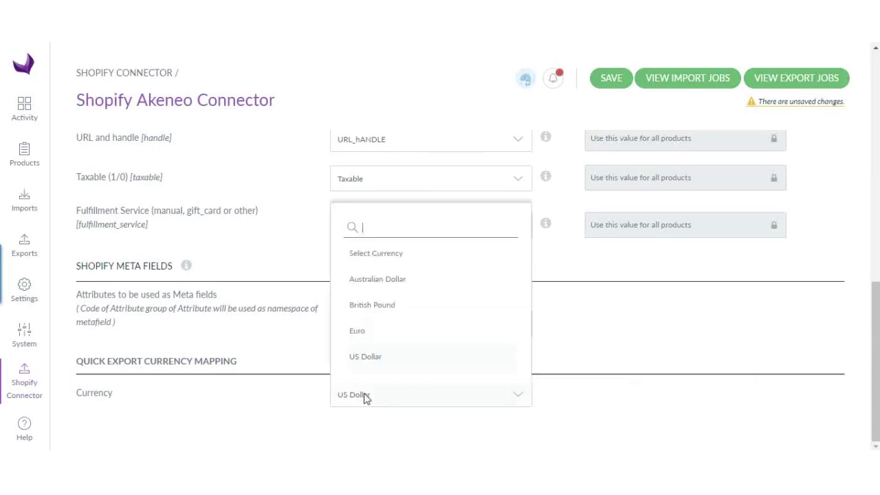
left_click(392, 357)
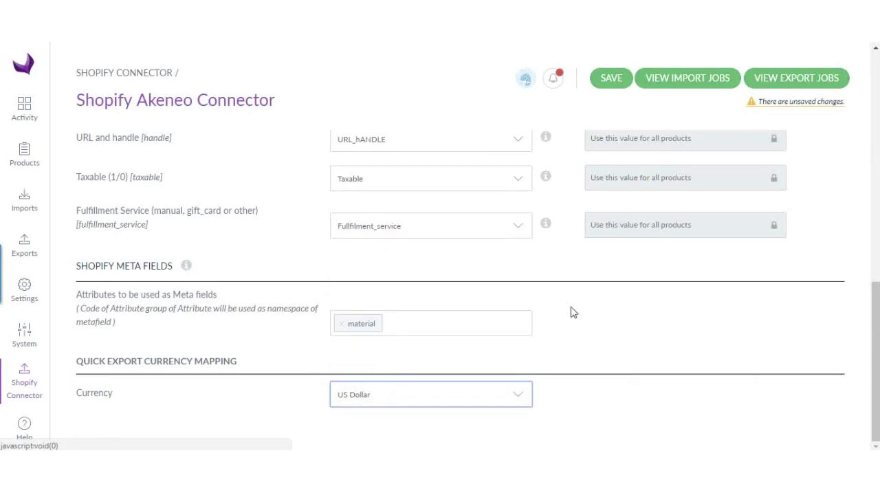
scroll(595, 178, "up", 8)
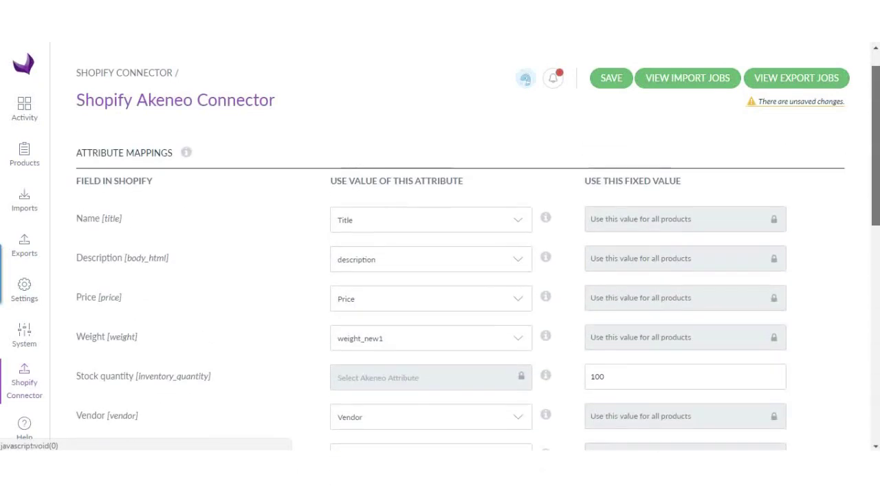
left_click_drag(871, 160, 874, 82)
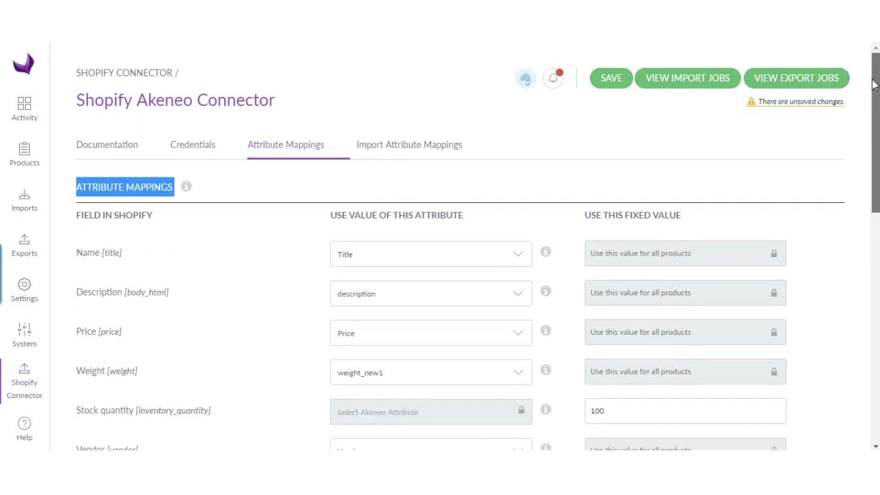
left_click(380, 198)
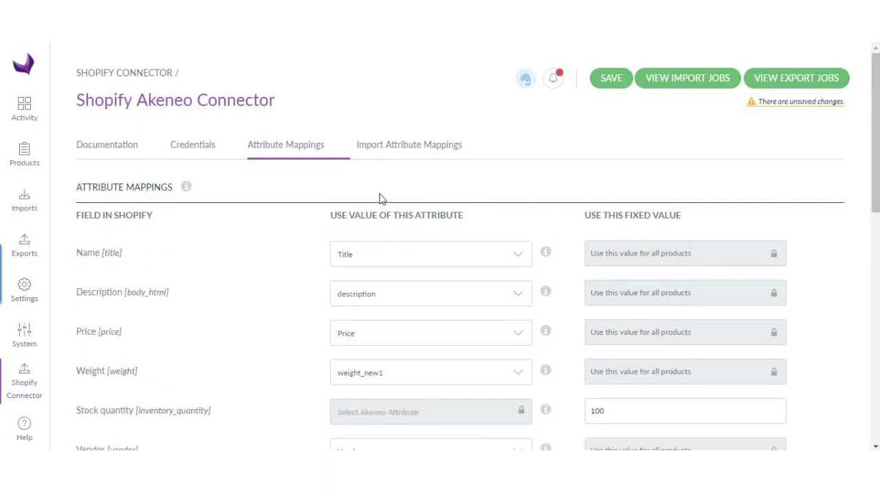
left_click(605, 79)
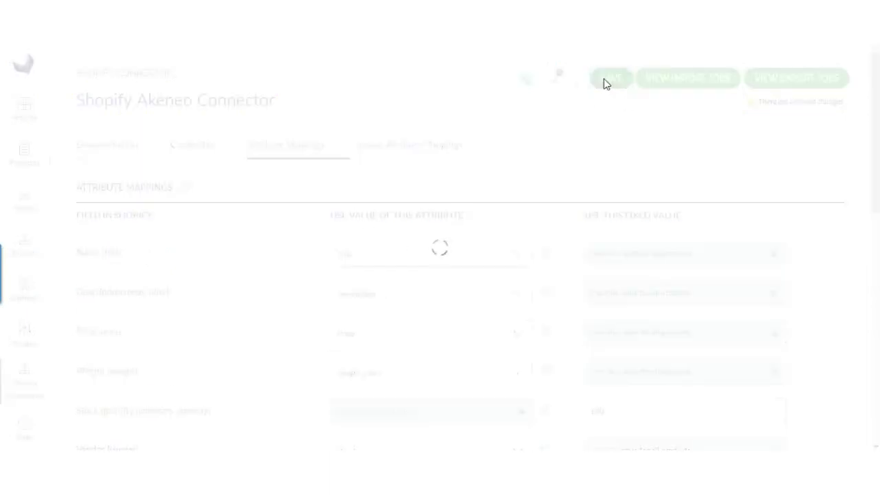
- In the import attribute mappings, unlock the family for simple products and choose Shopify Import Simple Product
left_click(404, 157)
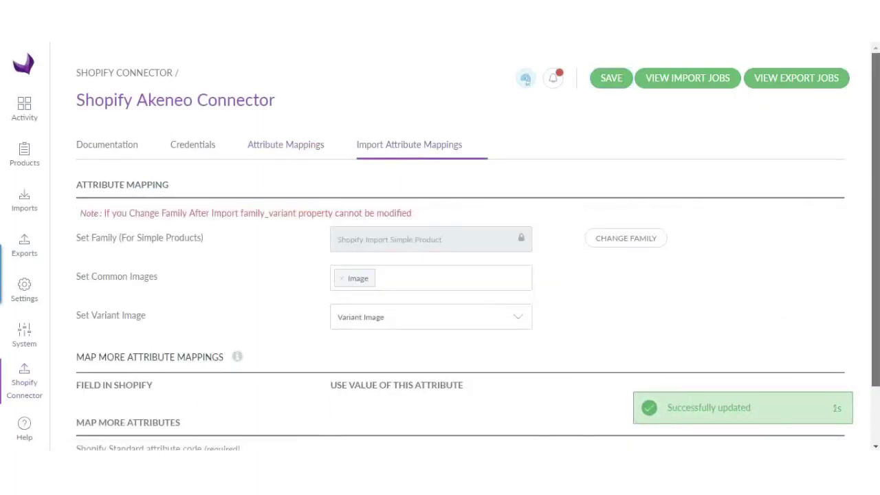
scroll(461, 275, "down", 1)
scroll(205, 96, "up", 1)
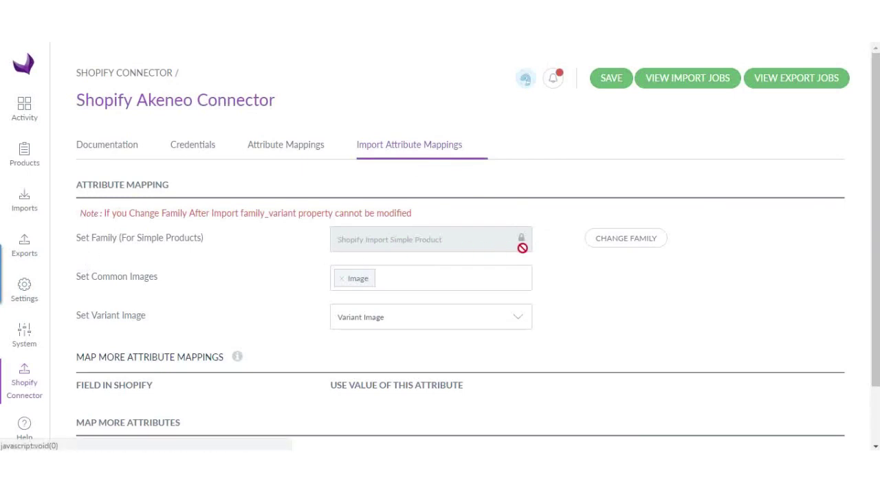
left_click(609, 242)
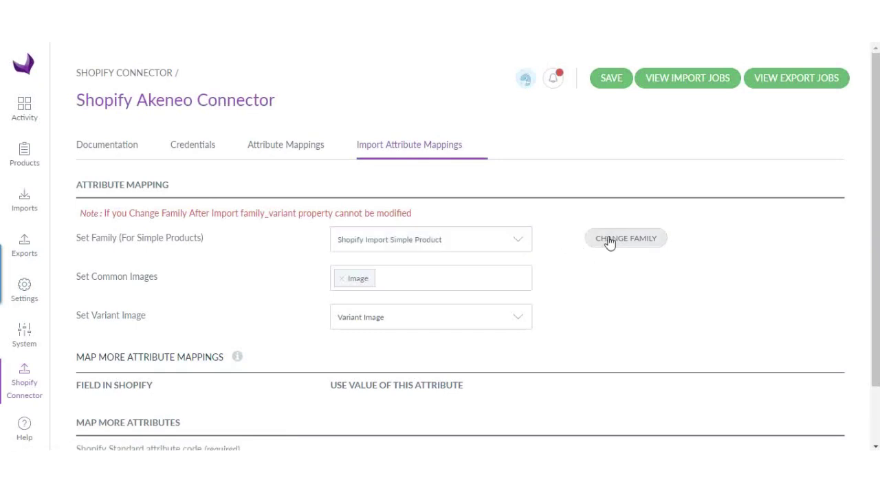
left_click(517, 239)
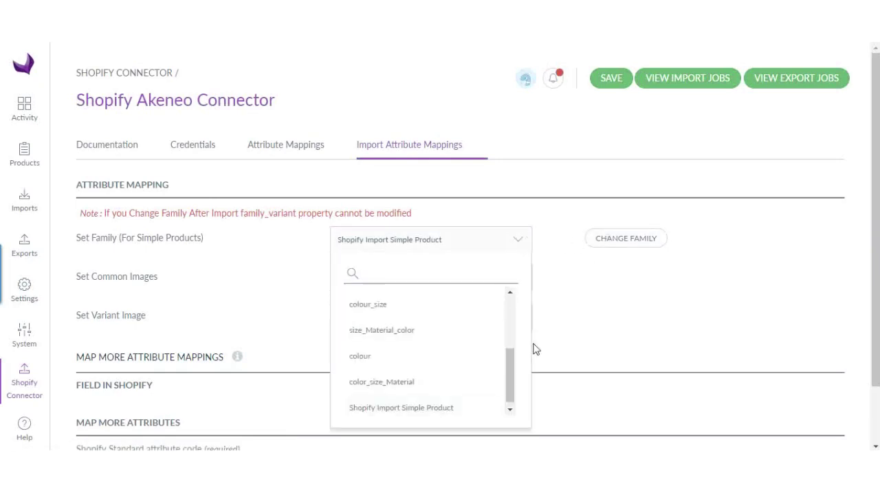
left_click_drag(511, 375, 505, 404)
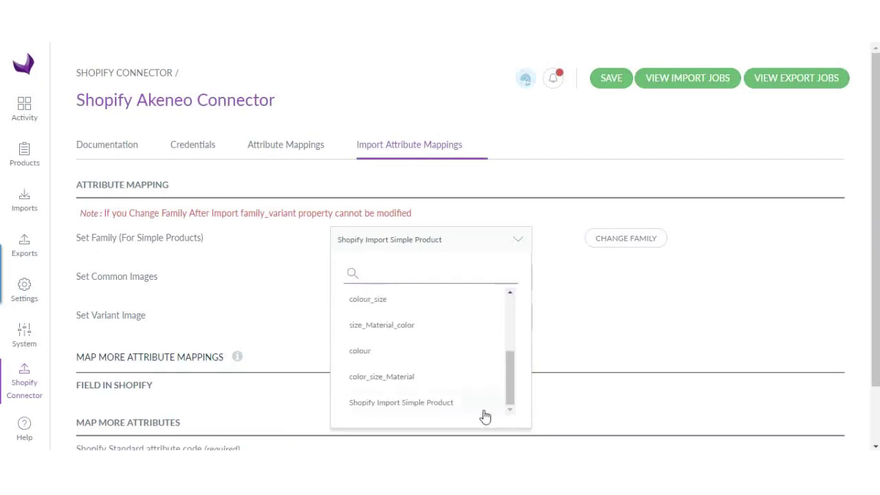
left_click(443, 405)
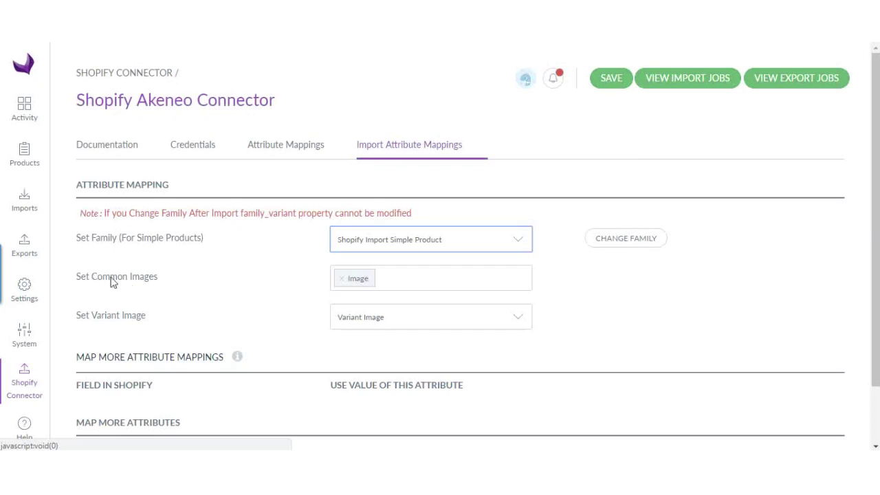
- Reselect the Image attribute for the common images and Variant Image for the variant image
left_click(437, 286)
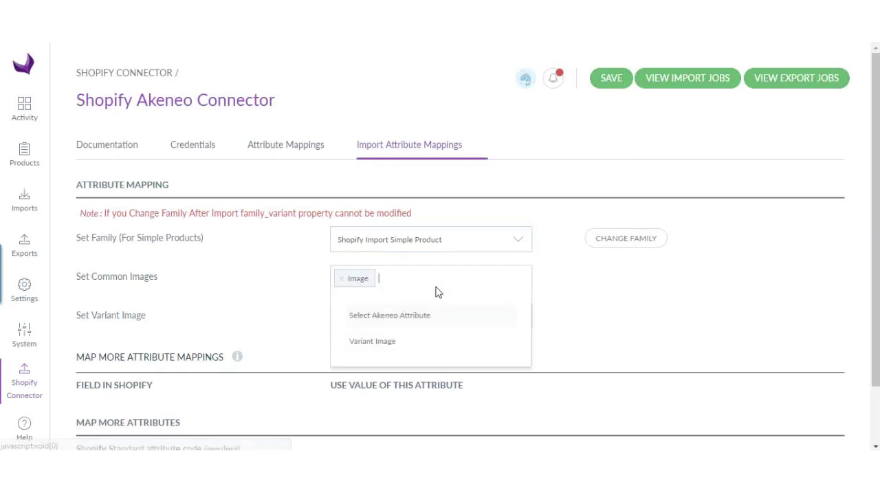
left_click(405, 284)
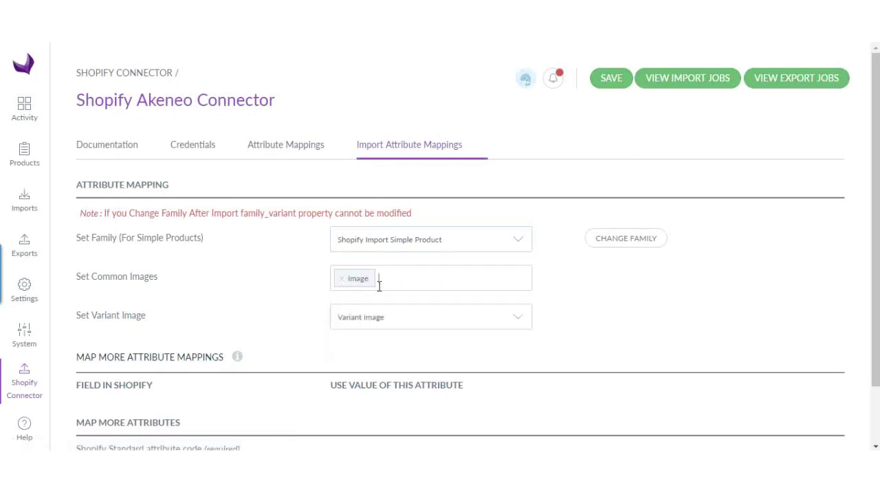
left_click(341, 278)
left_click(354, 278)
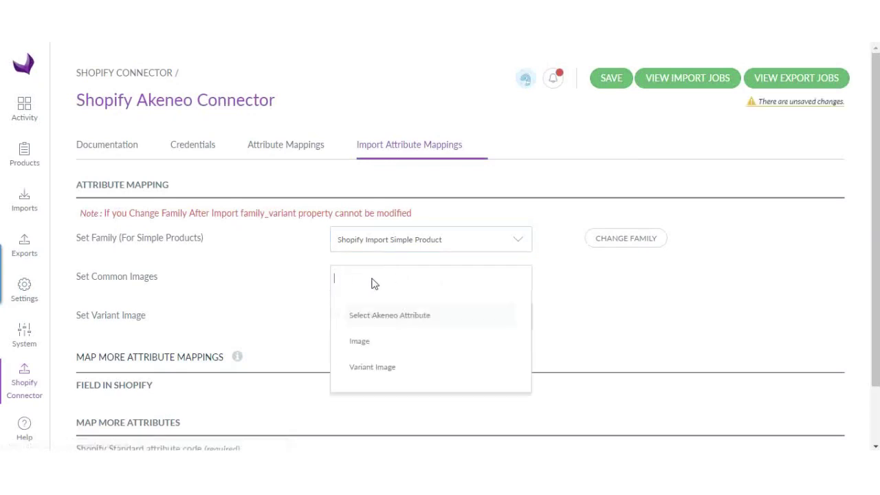
left_click(384, 344)
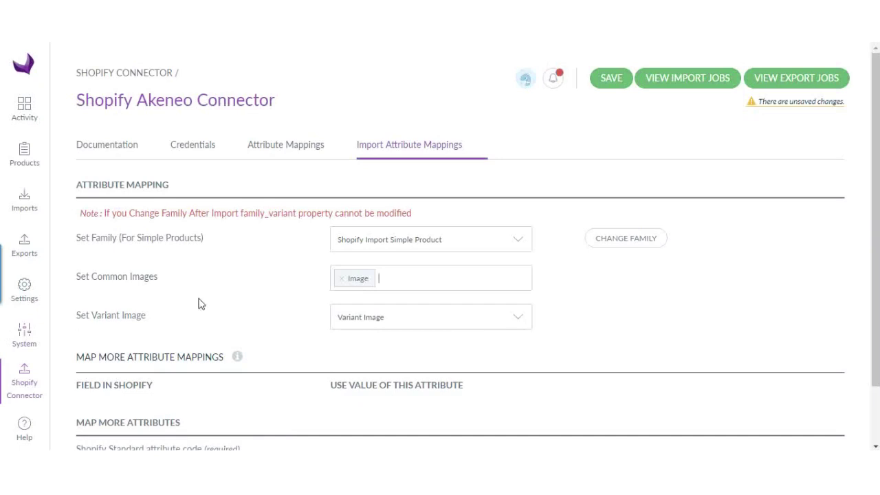
left_click(409, 318)
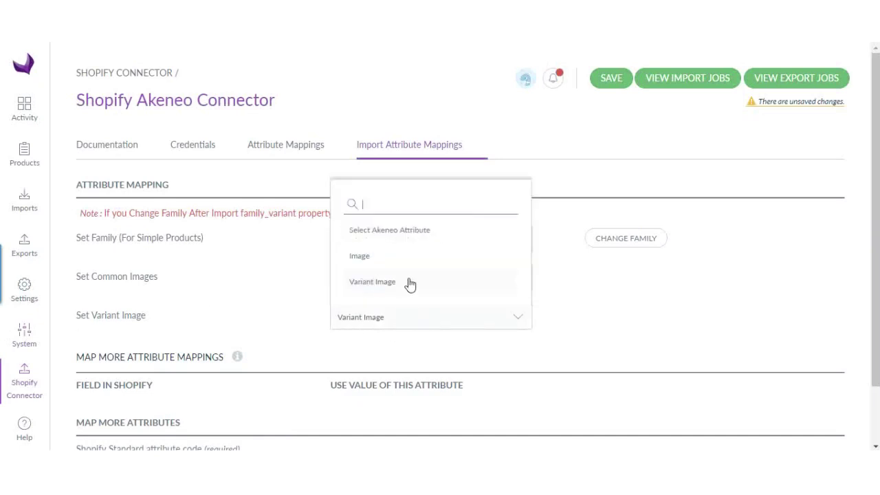
left_click(409, 282)
- Add requires_shipping as an additional Shopify standard attribute code for the import mapping
scroll(615, 249, "down", 1)
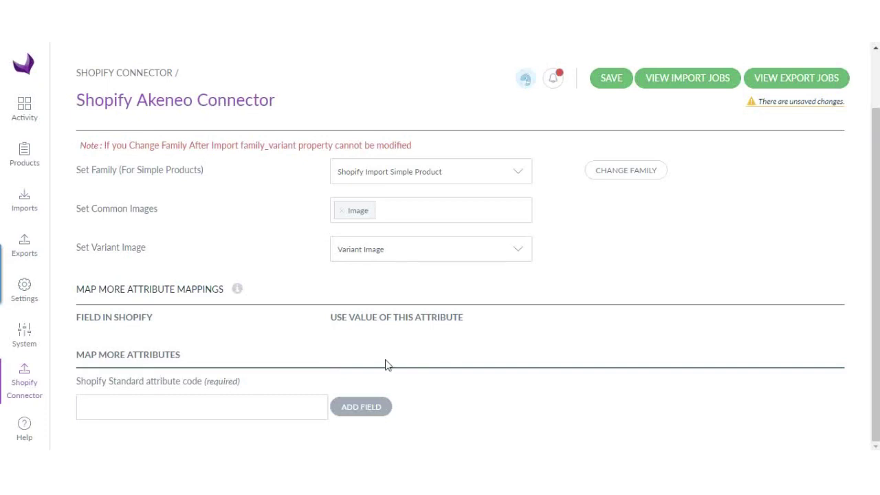
left_click(231, 404)
left_click(205, 415)
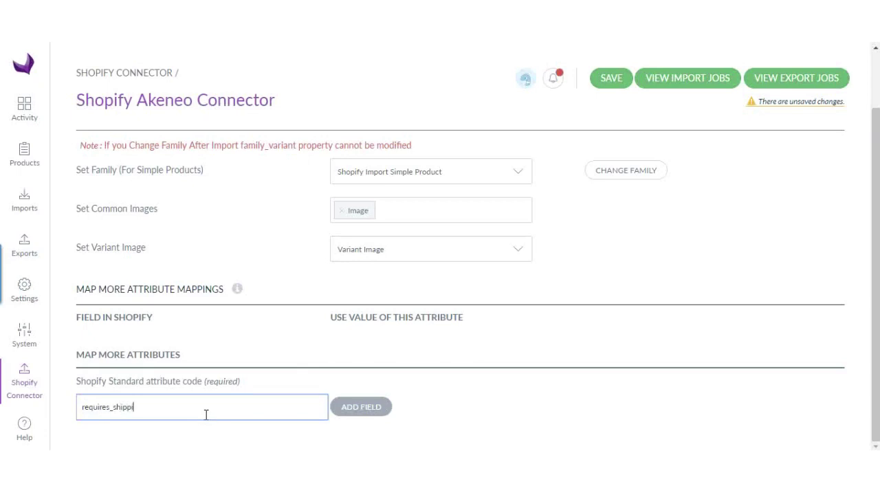
left_click(377, 417)
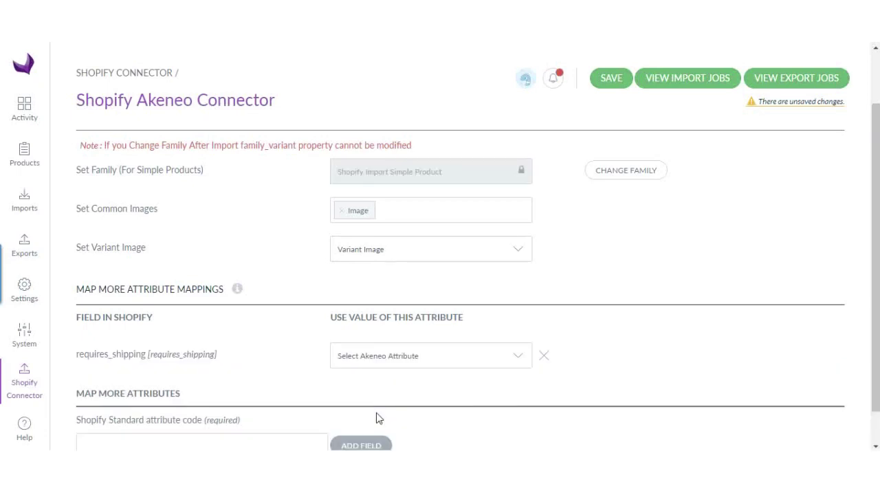
- Map requires_shipping to the Shipping Required attribute and save the import mappings
left_click(352, 361)
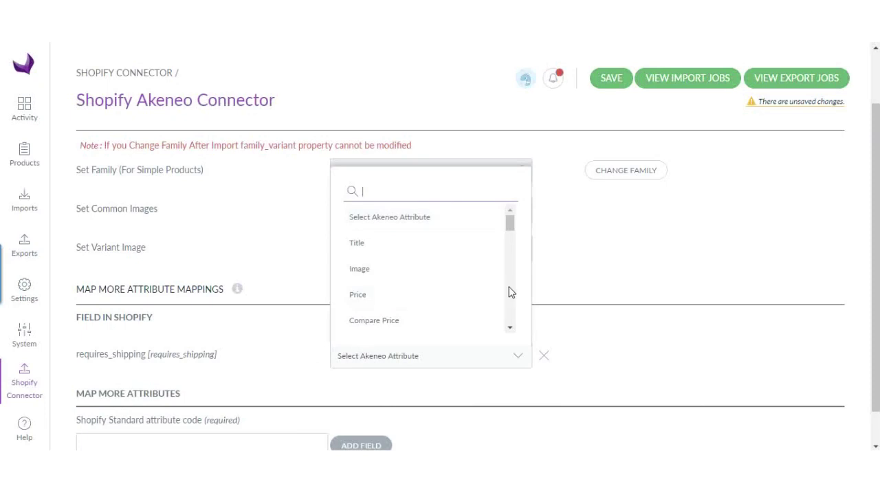
scroll(512, 294, "down", 5)
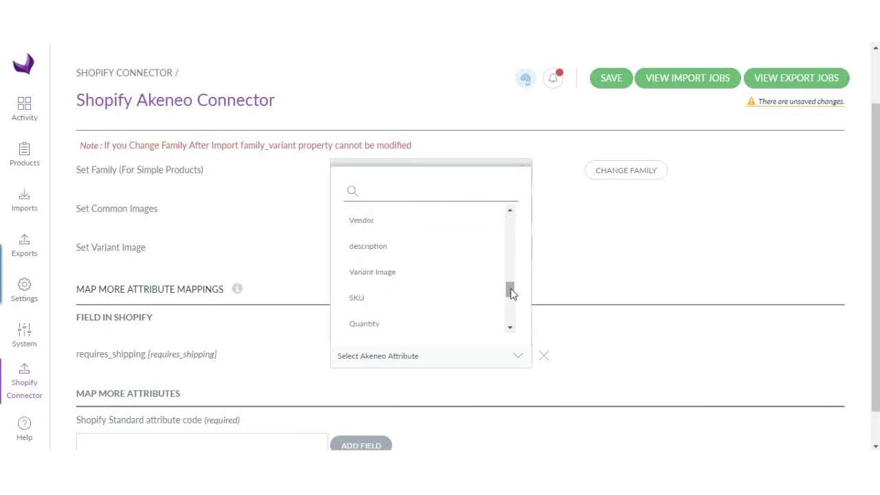
left_click_drag(510, 292, 513, 330)
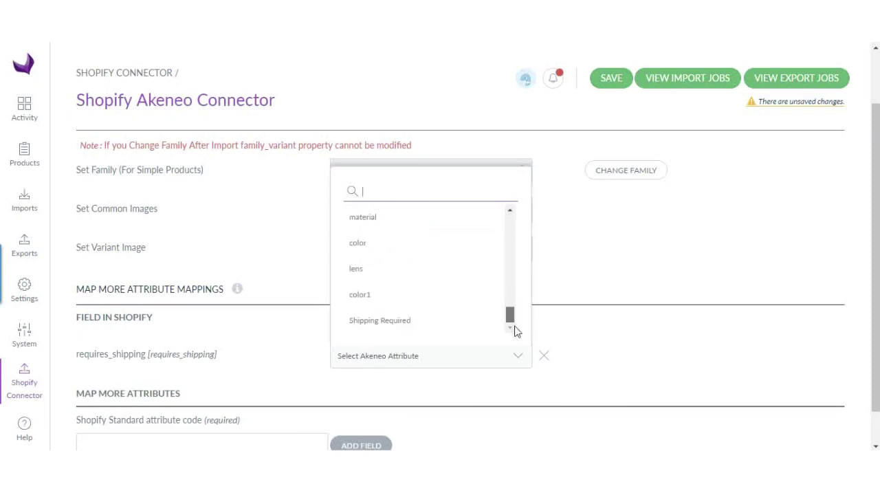
left_click(453, 329)
left_click(578, 330)
left_click(625, 84)
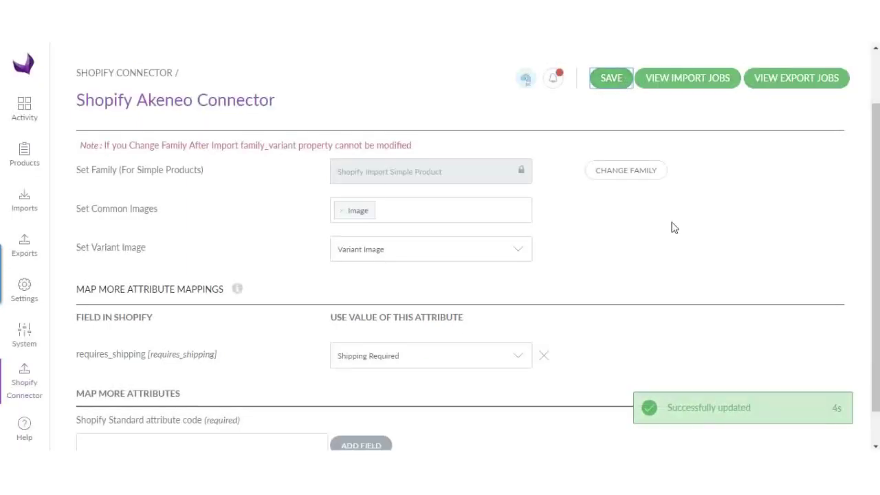
- Check the attribute choices for requires_shipping and review the saved import attribute mappings
scroll(451, 277, "down", 1)
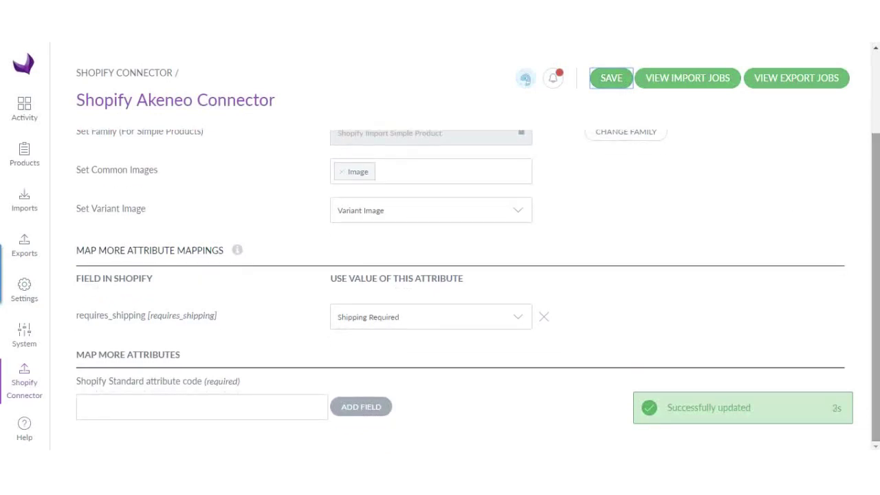
left_click(387, 324)
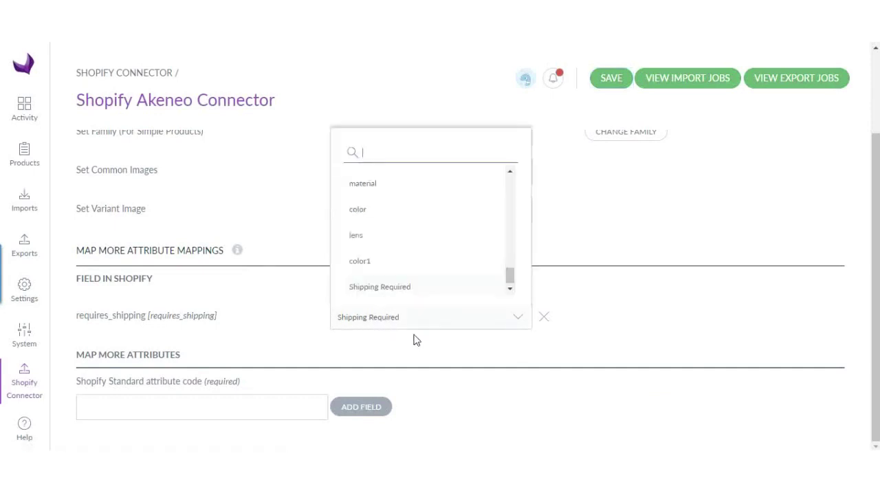
left_click(308, 328)
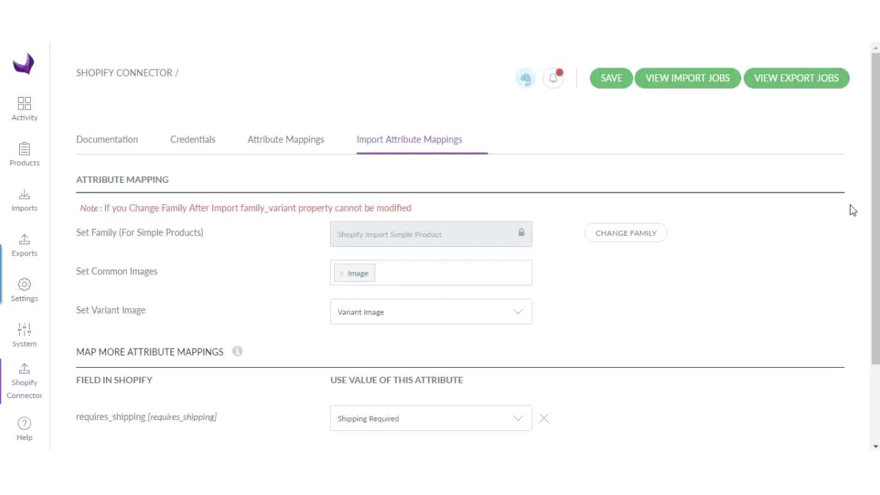
scroll(526, 79, "down", 2)
scroll(525, 79, "up", 2)
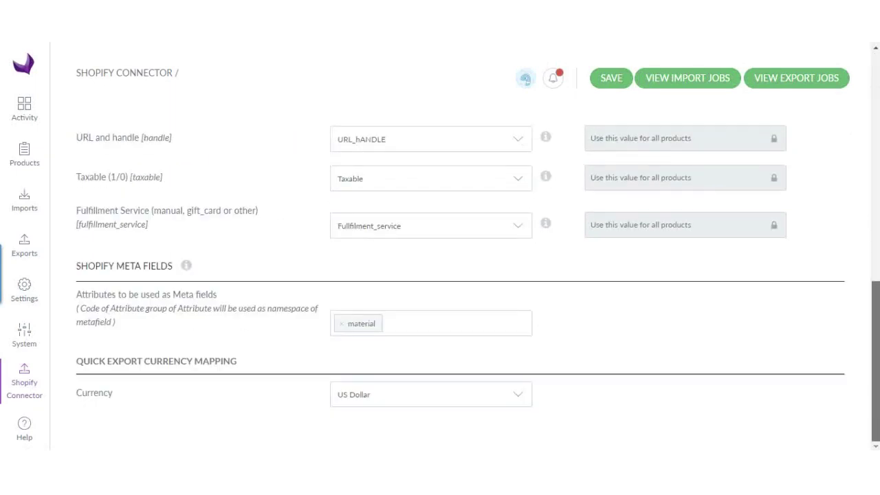
- Review the export attribute mappings from the currency setting up to the first field, then view the connector's setup documentation
scroll(525, 79, "up", 7)
scroll(507, 157, "up", 3)
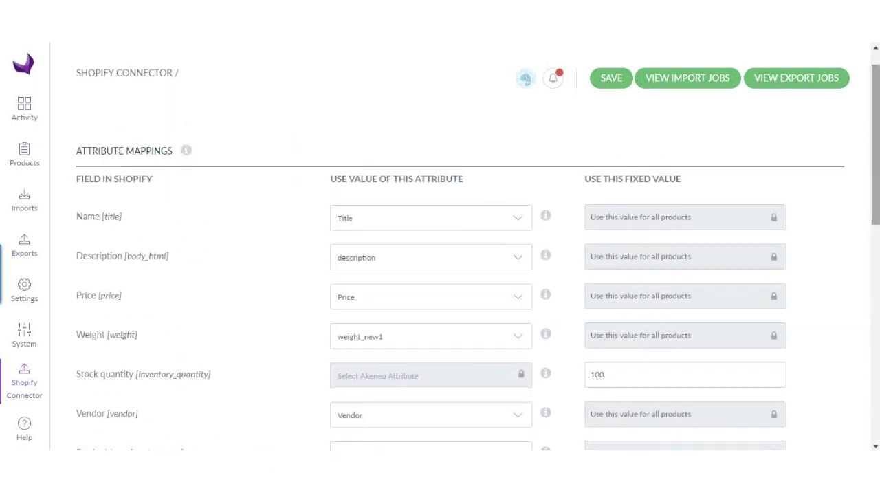
scroll(506, 157, "up", 1)
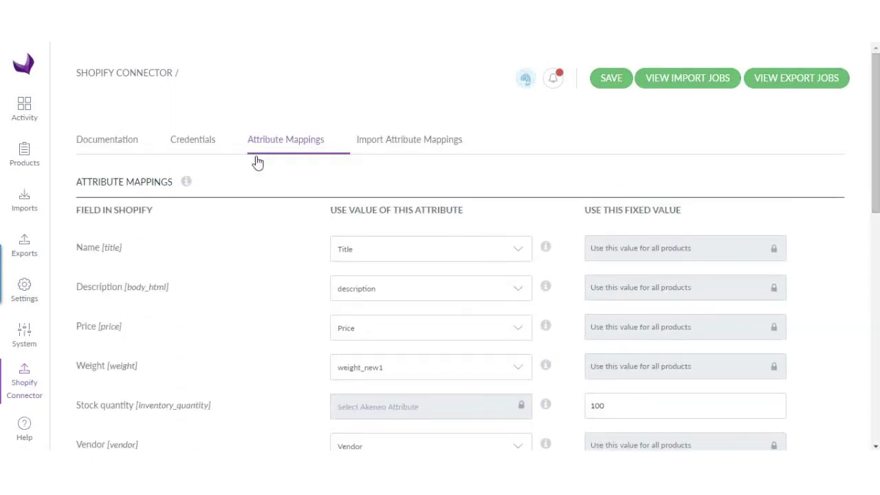
left_click(175, 147)
left_click(108, 147)
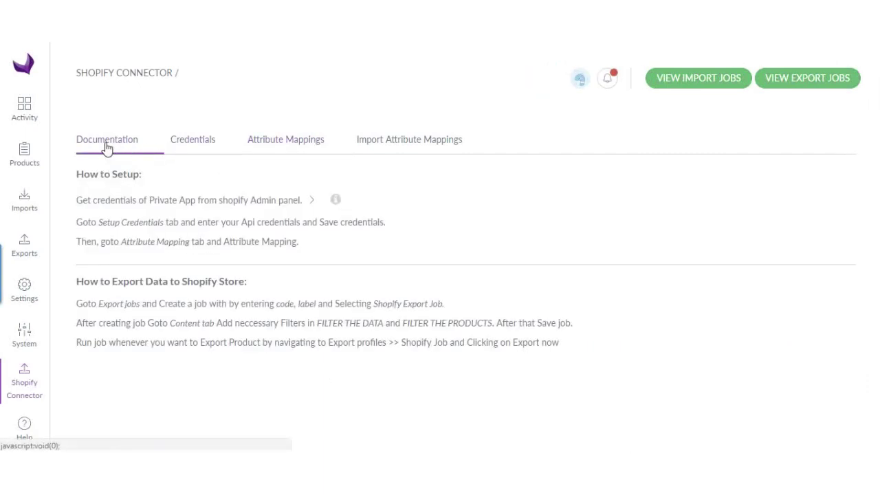